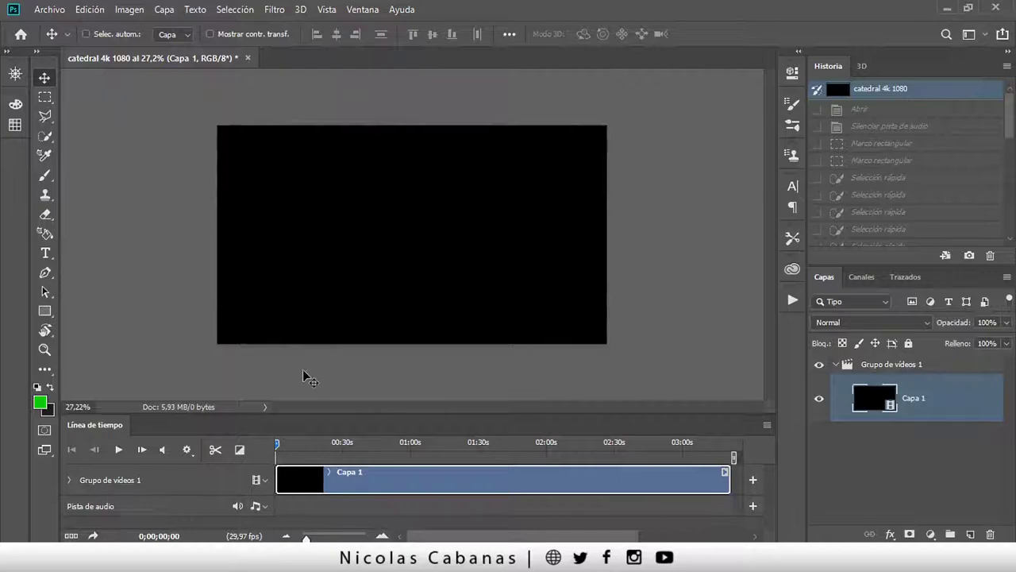
# Scrub the timeline playhead to 0;01;46;23, where the whole cathedral is in view
pyautogui.click(303, 445)
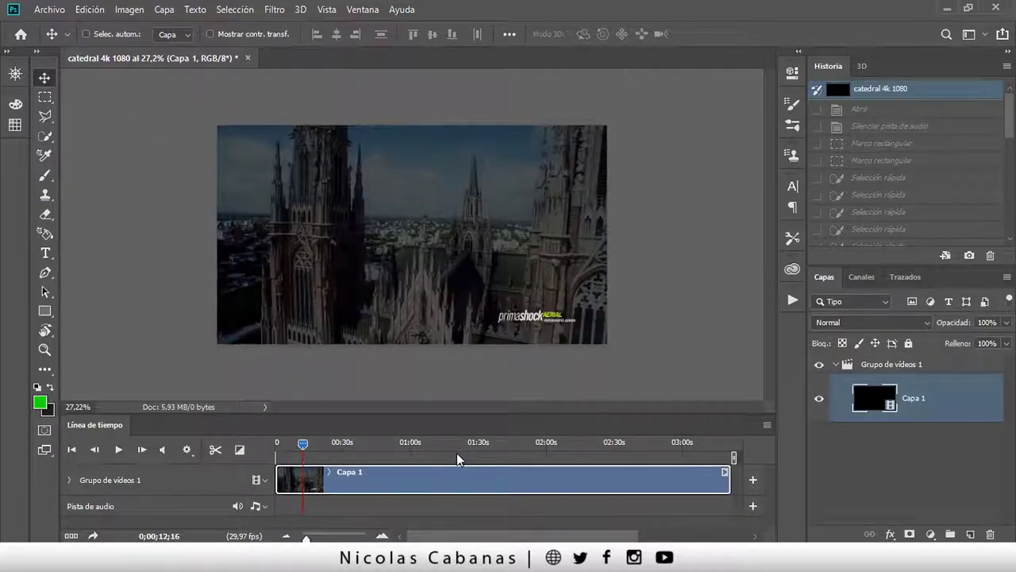
pyautogui.click(450, 447)
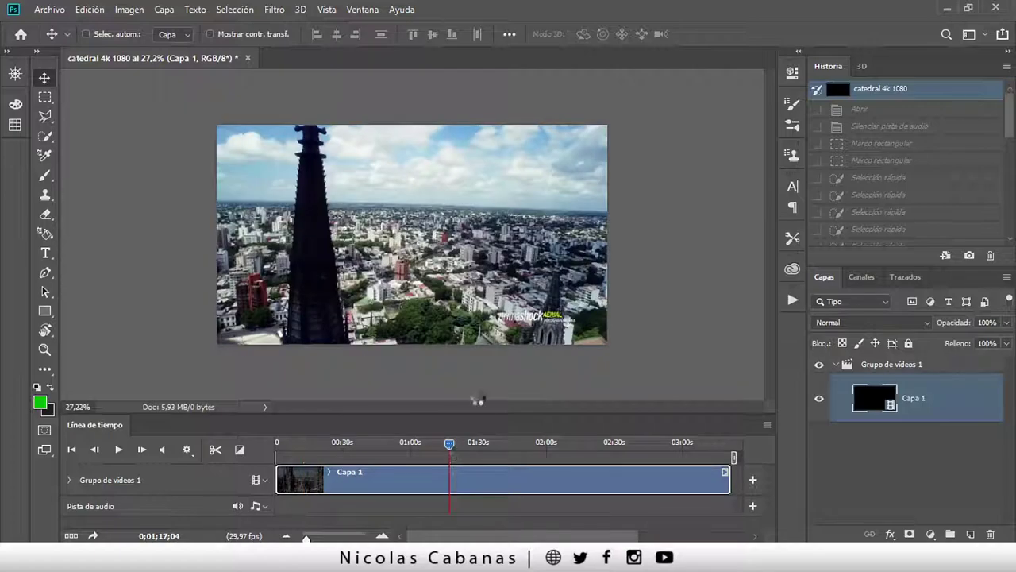
pyautogui.click(512, 446)
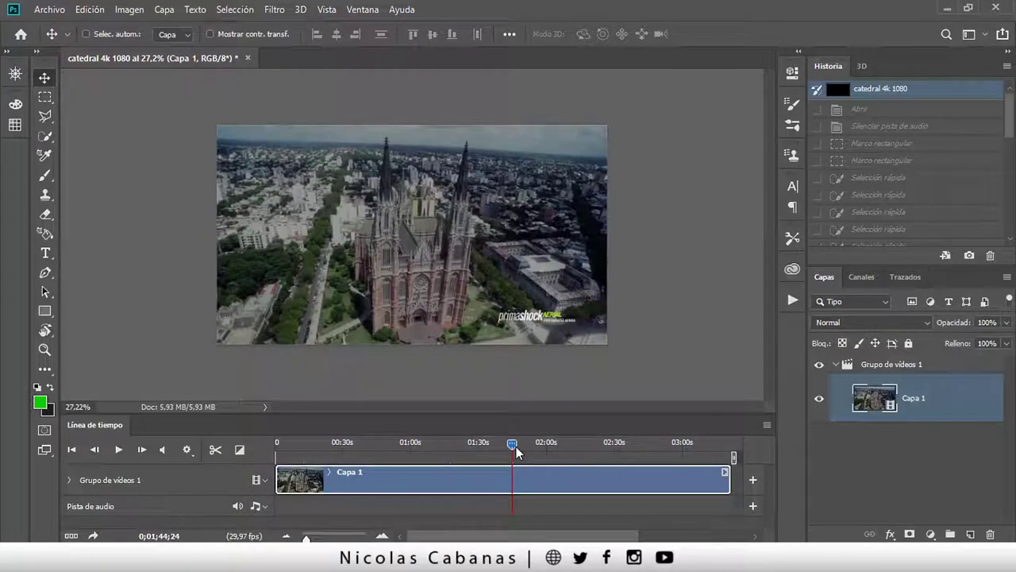
pyautogui.moveTo(513, 444); pyautogui.dragTo(517, 445)
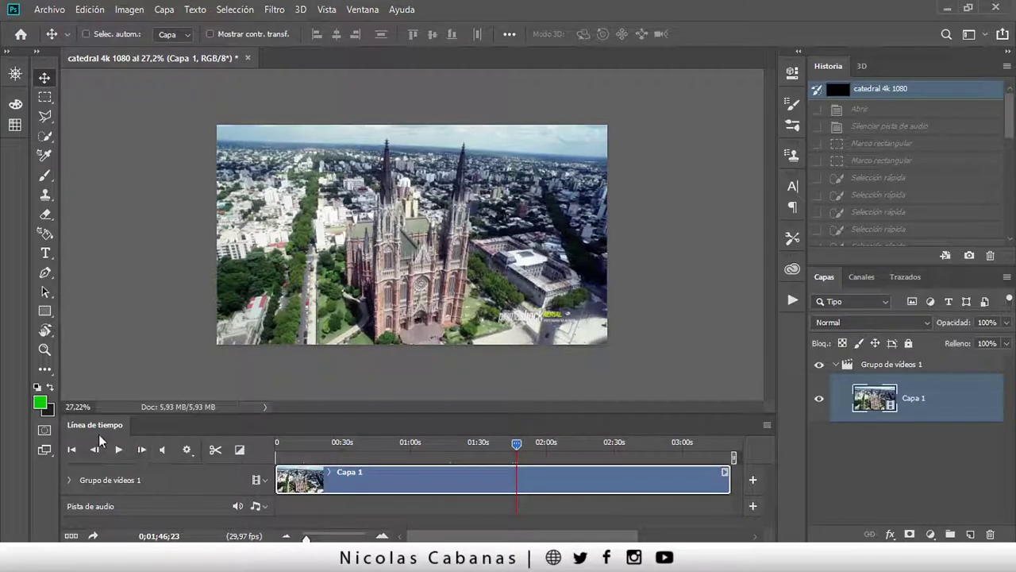
# Mute the video's audio track and check the playback resolution options without changing them
pyautogui.click(362, 10)
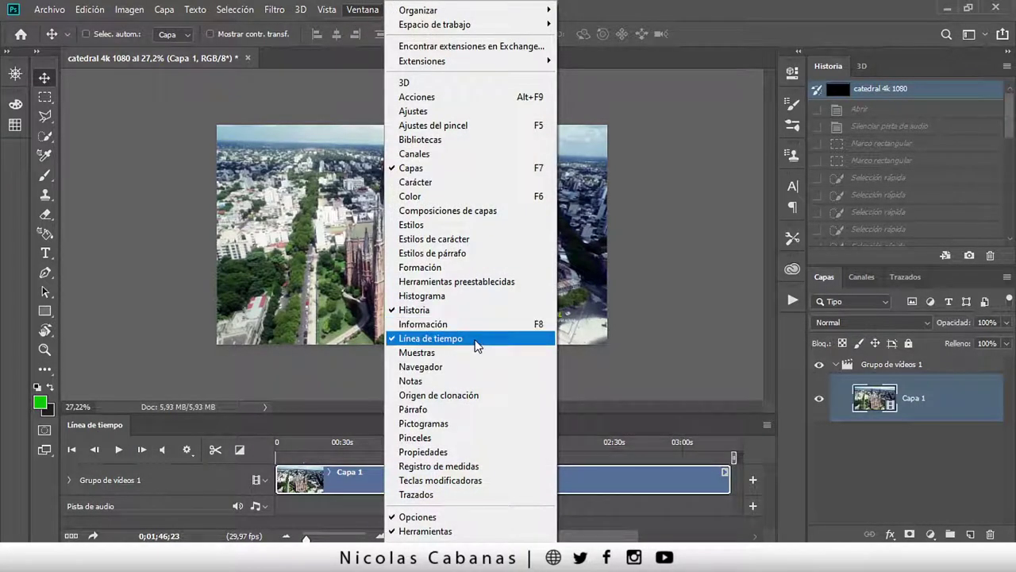
pyautogui.click(183, 435)
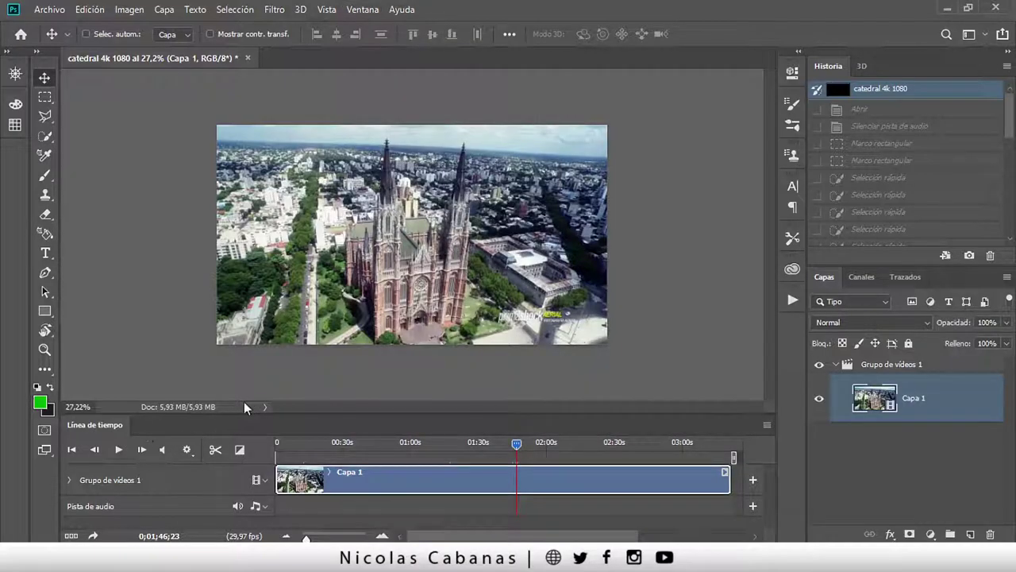
pyautogui.click(236, 505)
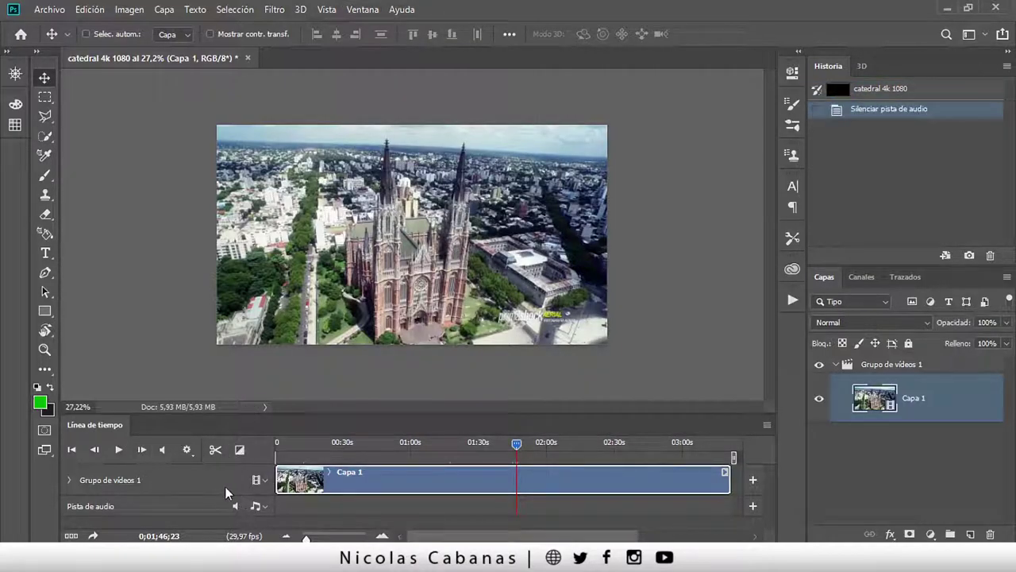
pyautogui.click(182, 453)
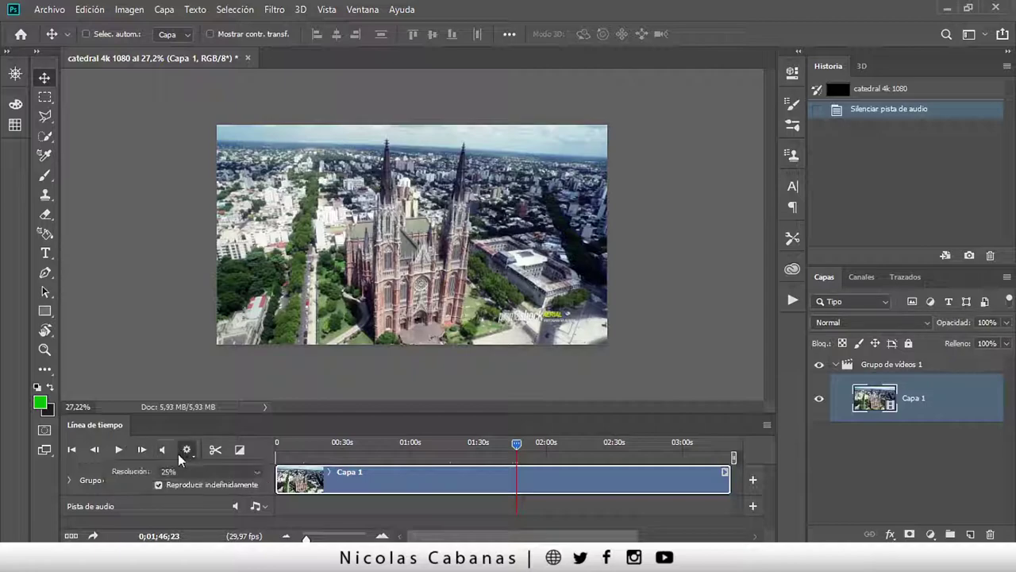
pyautogui.click(174, 473)
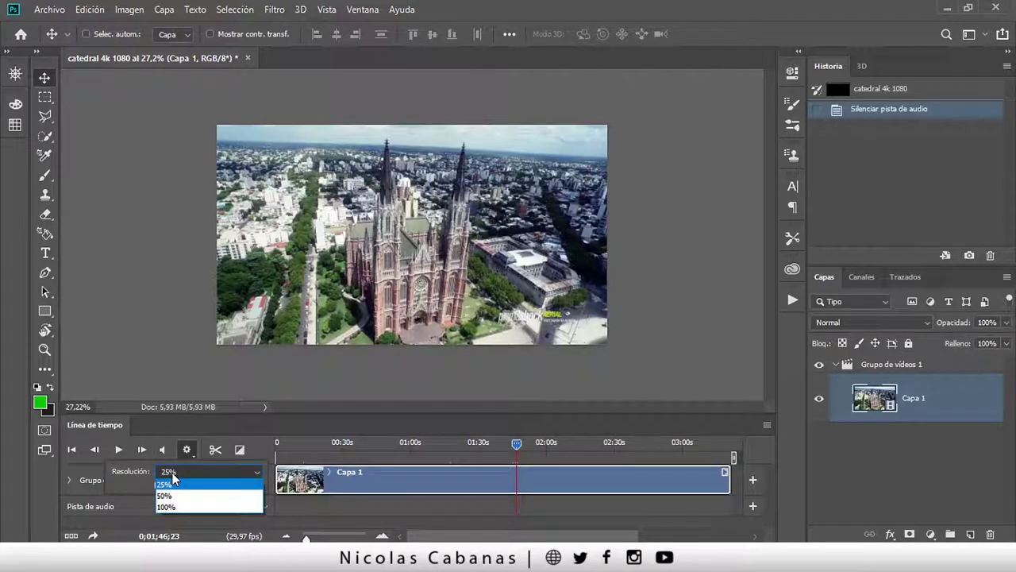
pyautogui.click(161, 374)
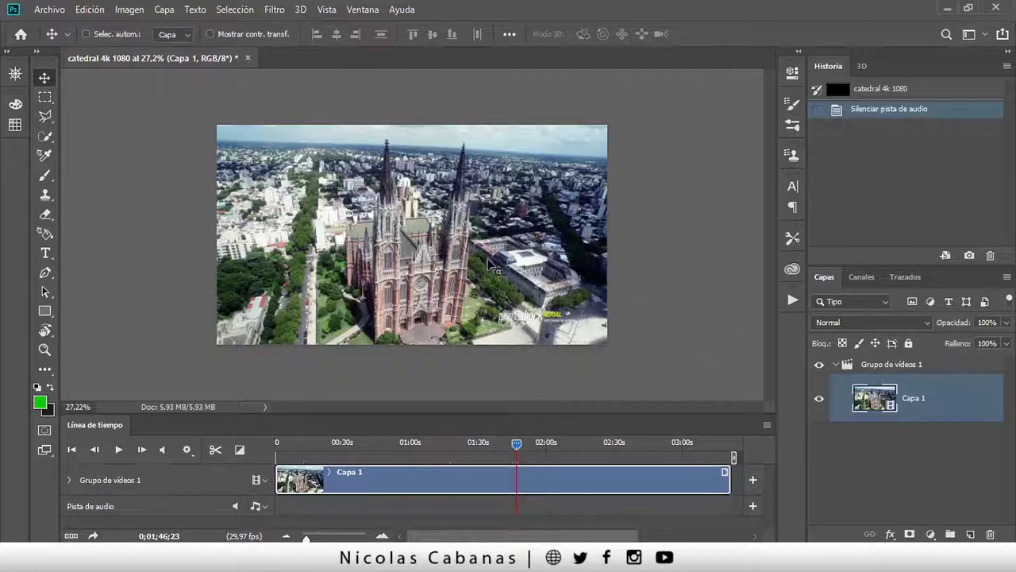
# Draw a rectangular marquee around the whole video frame, then deselect it
pyautogui.click(44, 97)
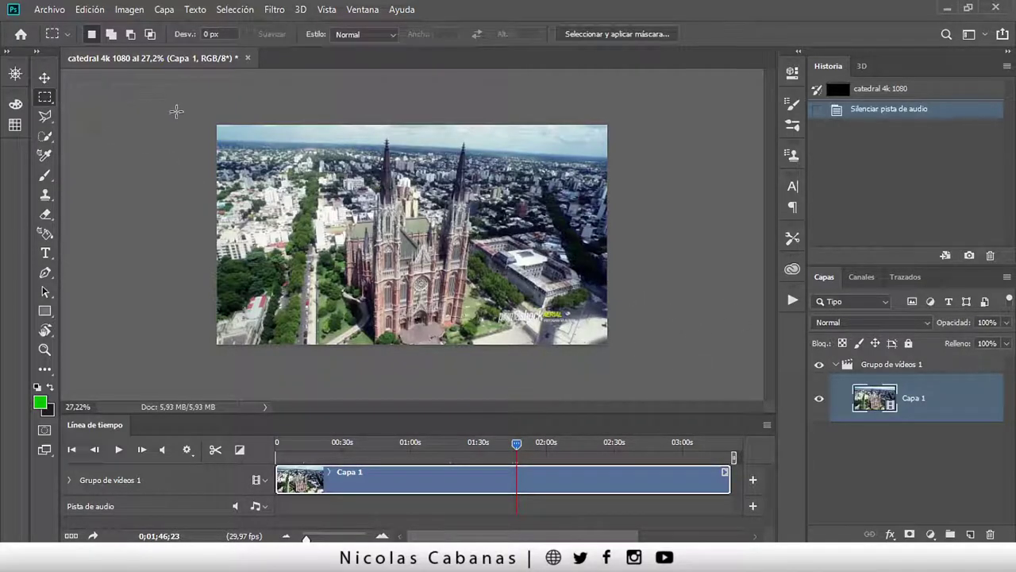
pyautogui.moveTo(177, 107)
pyautogui.mouseDown()
pyautogui.moveTo(558, 326)
pyautogui.moveTo(672, 376)
pyautogui.mouseUp()
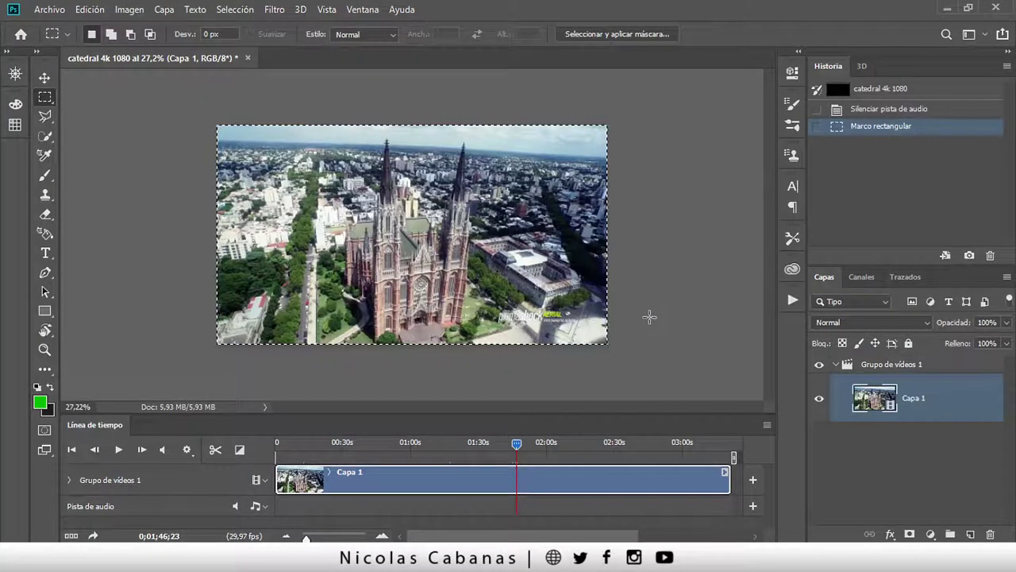
pyautogui.click(191, 210)
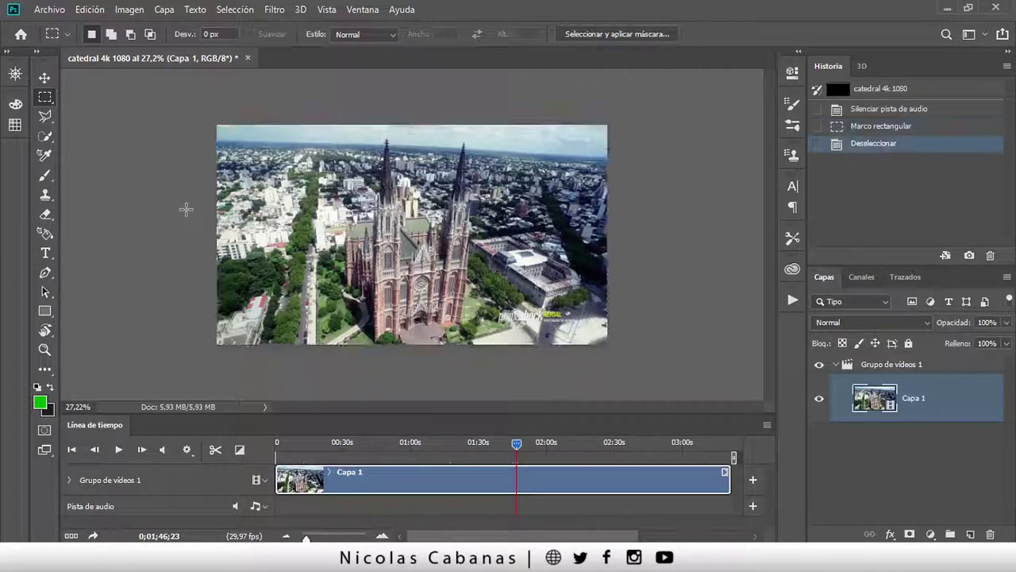
# Zoom in on the cathedral frame to about 42%
pyautogui.press('z')
pyautogui.click(409, 270)
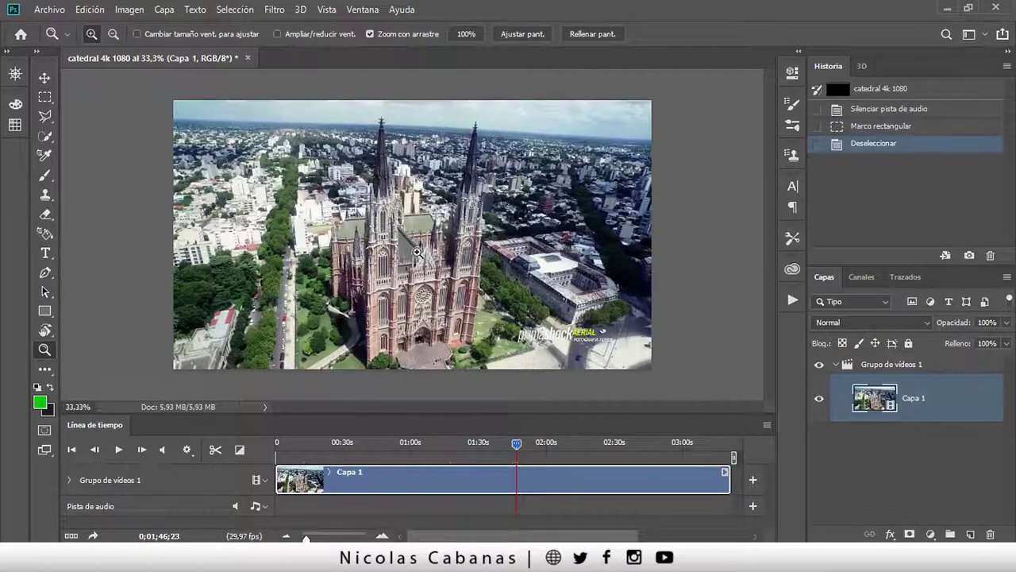
pyautogui.click(393, 266)
pyautogui.moveTo(397, 240); pyautogui.dragTo(370, 238)
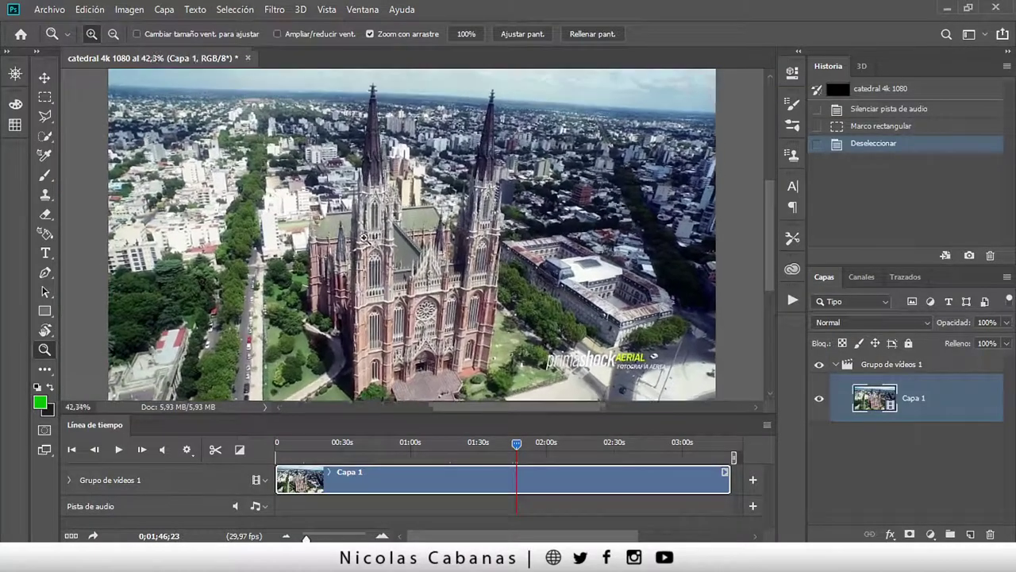
# With Quick Selection, brush over the left tower and the cathedral's lower-left side
pyautogui.click(45, 117)
pyautogui.click(45, 135)
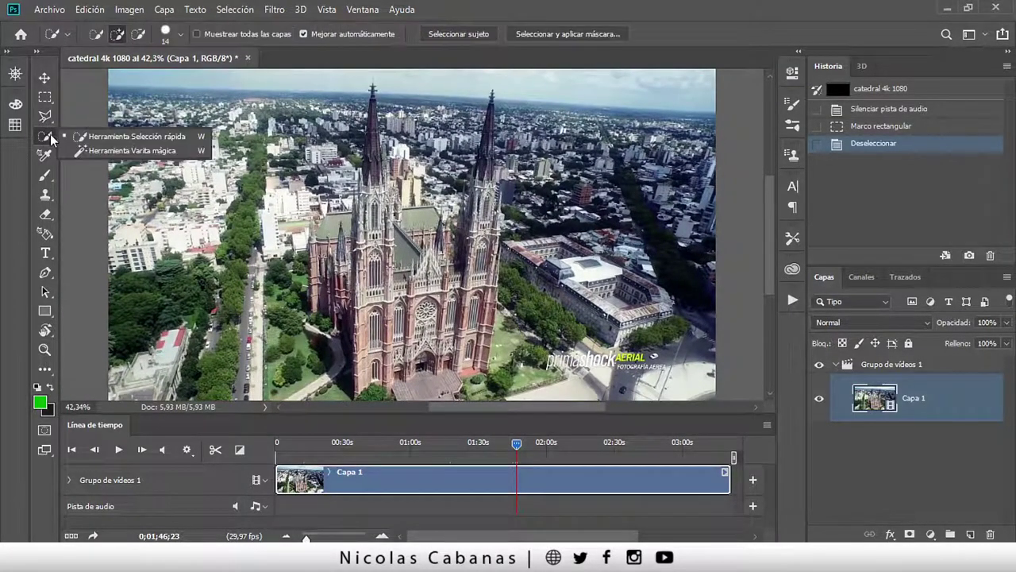
pyautogui.click(111, 136)
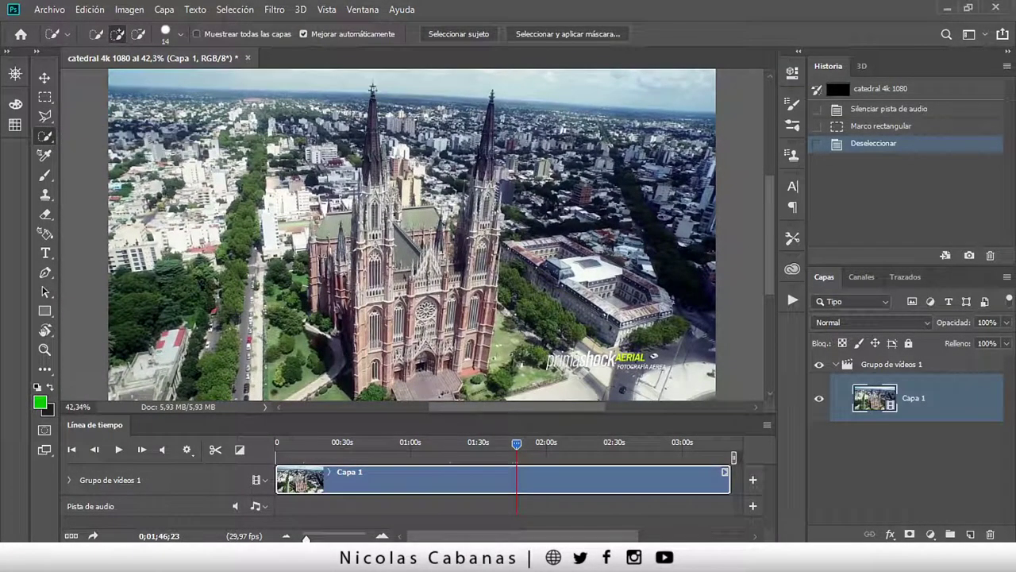
pyautogui.moveTo(375, 94)
pyautogui.mouseDown()
pyautogui.moveTo(356, 294)
pyautogui.moveTo(395, 305)
pyautogui.moveTo(461, 282)
pyautogui.moveTo(491, 104)
pyautogui.mouseUp()
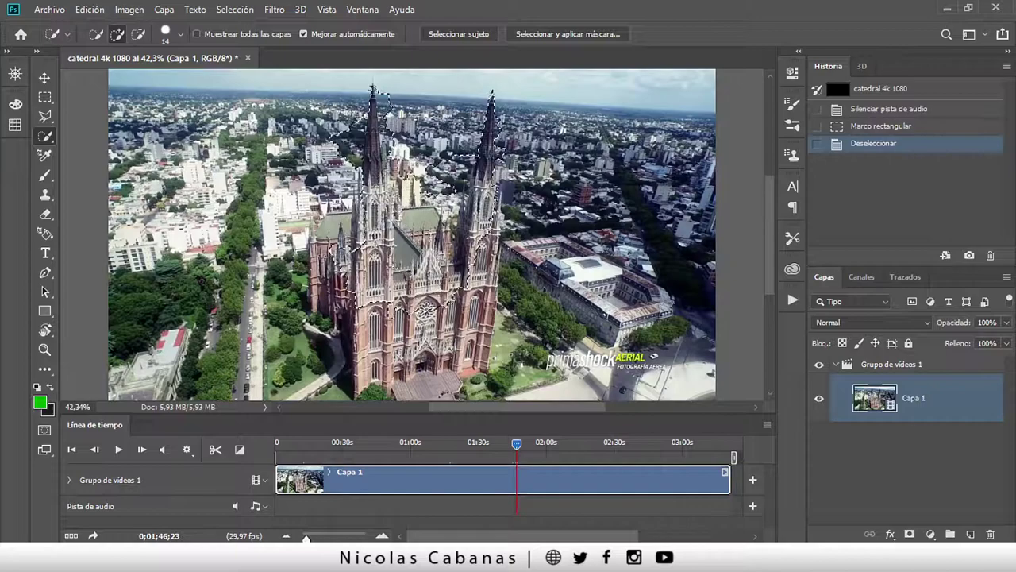
pyautogui.moveTo(345, 318); pyautogui.dragTo(381, 381)
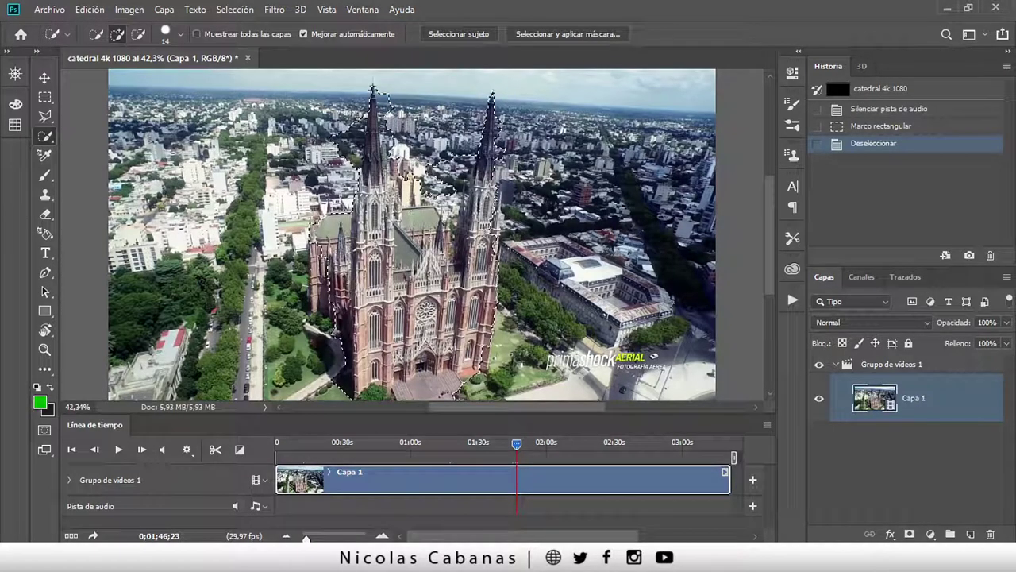
# Refine the cathedral selection along the right tower, left spire and missed patches
pyautogui.moveTo(492, 298); pyautogui.dragTo(488, 349)
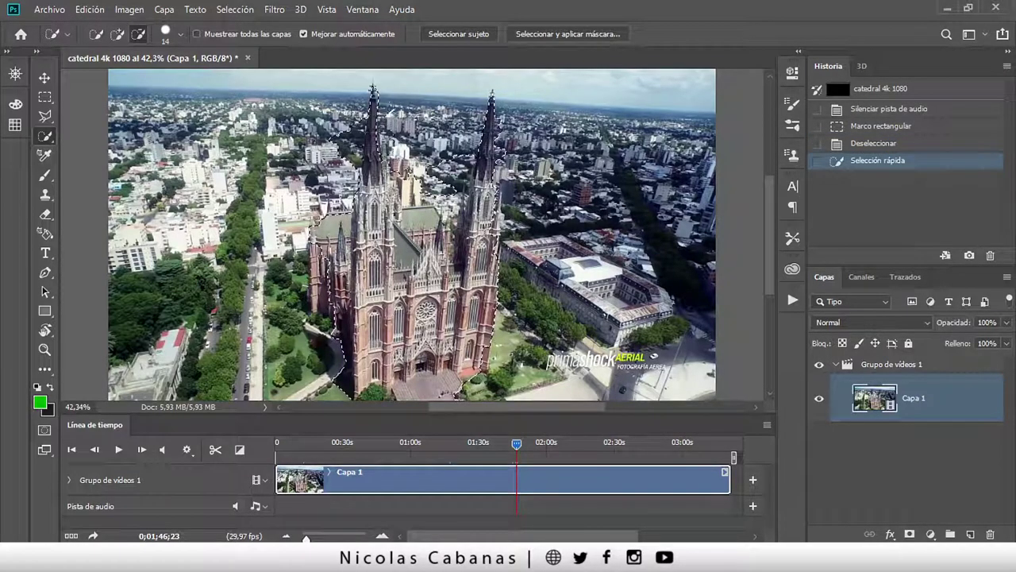
pyautogui.moveTo(350, 113); pyautogui.dragTo(351, 121)
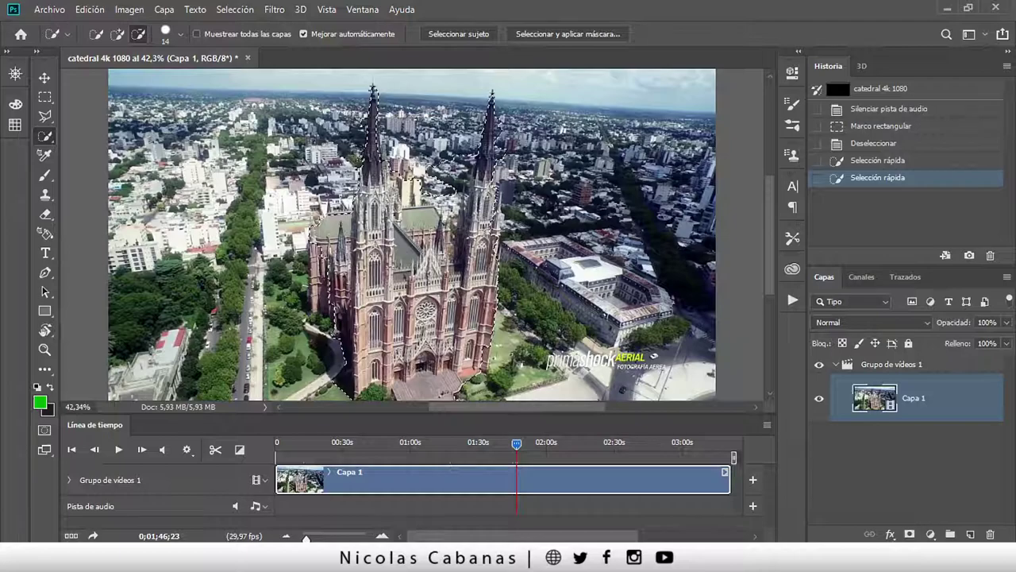
pyautogui.keyDown('alt'); pyautogui.click(351, 119); pyautogui.keyUp('alt')
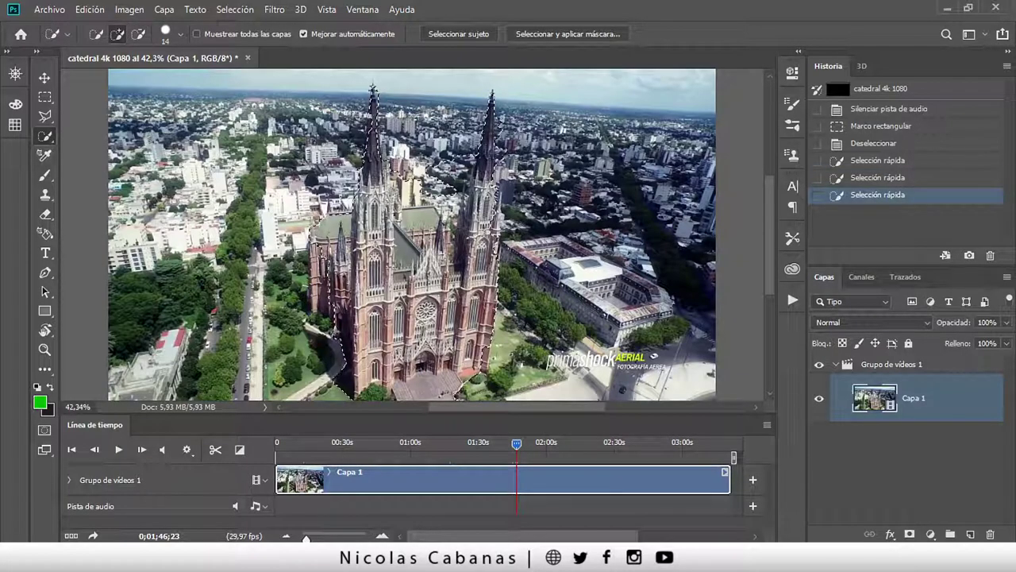
pyautogui.click(501, 159)
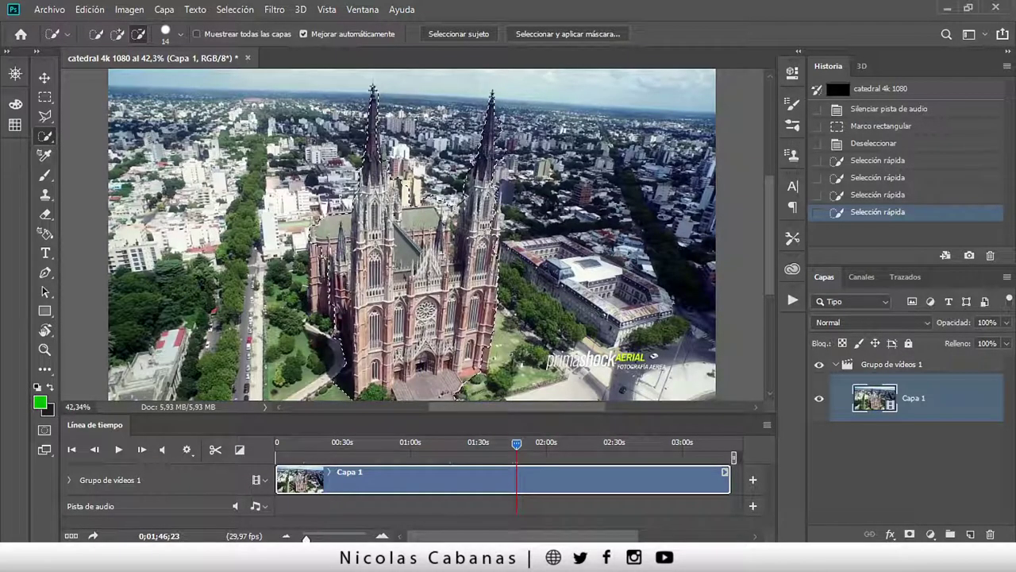
pyautogui.keyDown('alt'); pyautogui.click(407, 329); pyautogui.keyUp('alt')
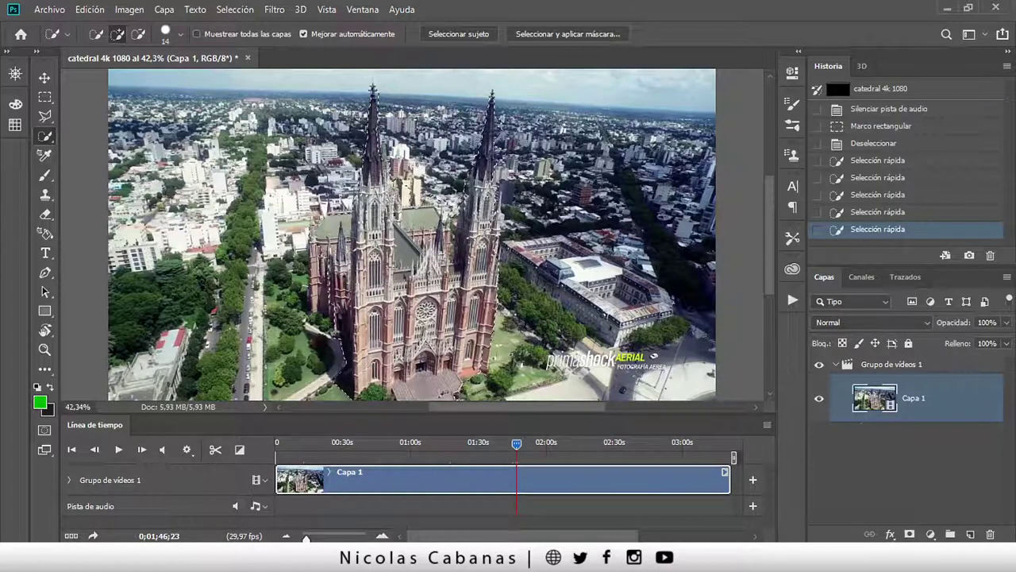
pyautogui.click(89, 10)
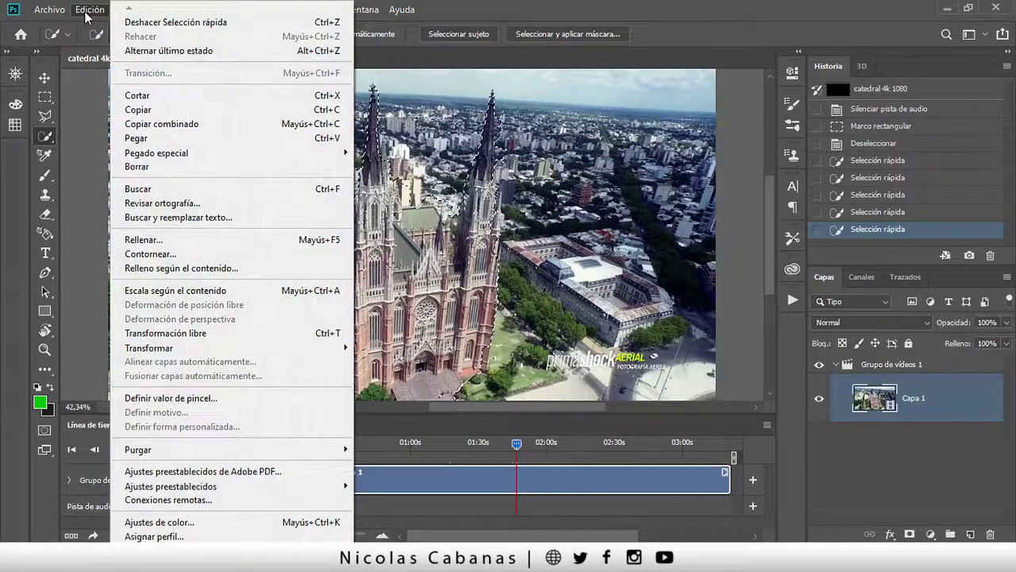
# Copy the selected cathedral and paste it into the video document as Capa 2
pyautogui.click(137, 110)
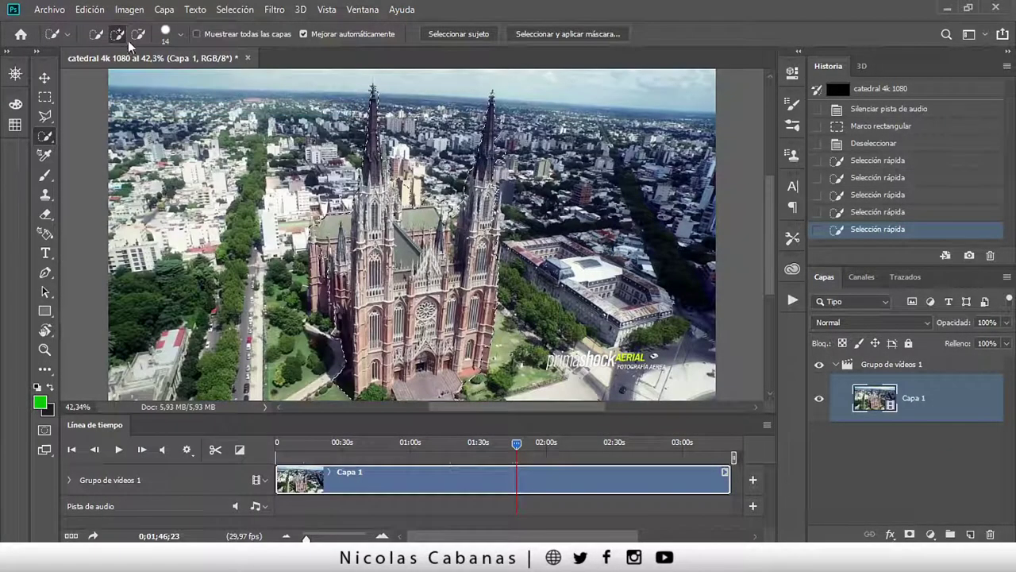
pyautogui.click(89, 10)
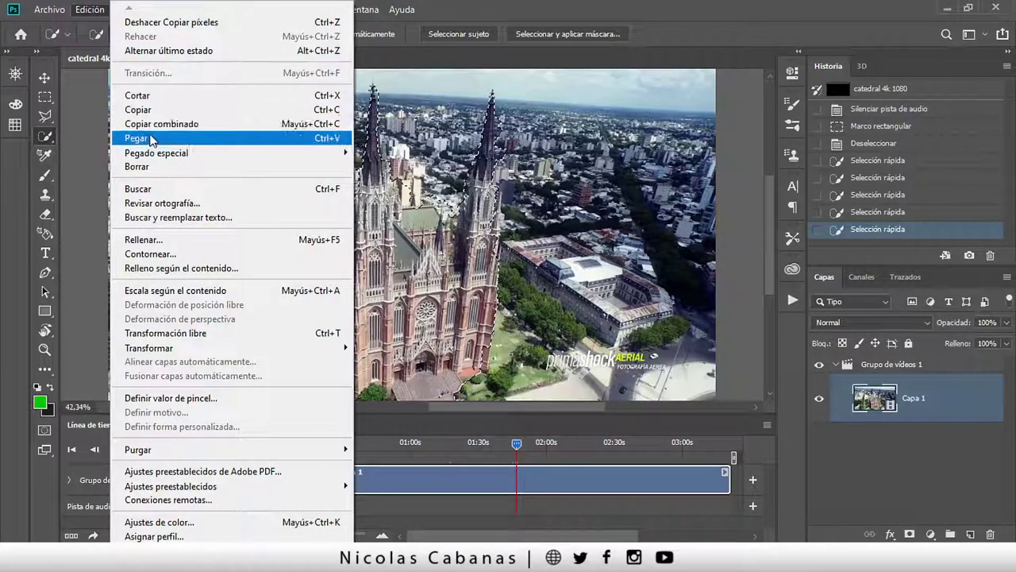
pyautogui.click(151, 139)
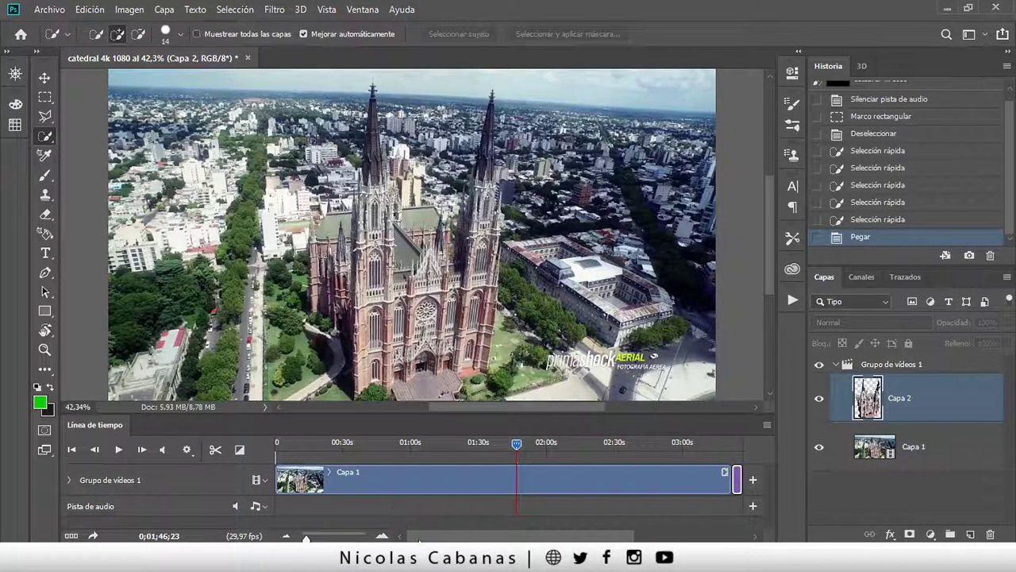
pyautogui.hscroll(3, 492, 501)
pyautogui.hscroll(2, 586, 497)
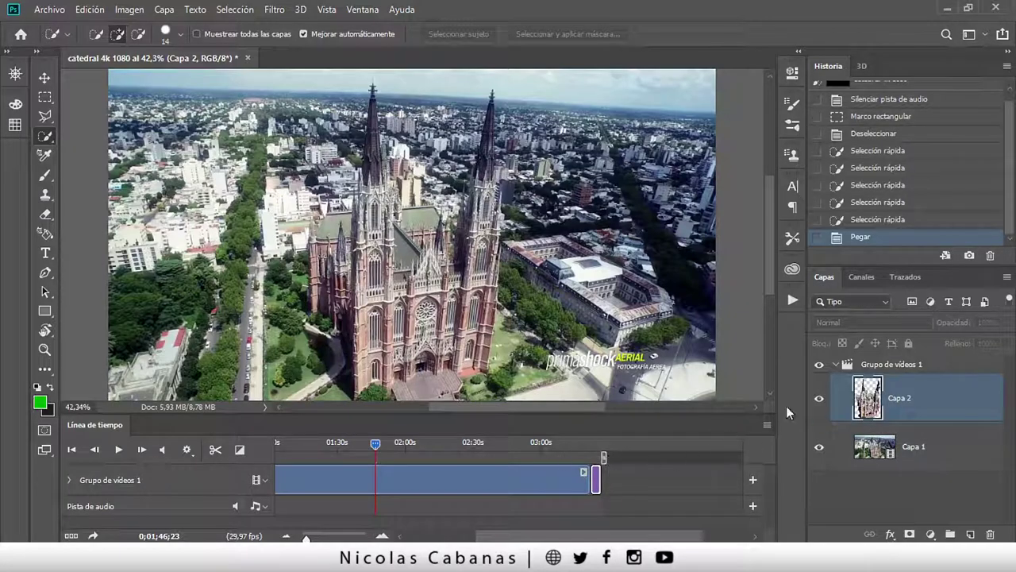
# Move Capa 2 above Grupo de vídeos 1 and slide its clip to about 0;01;49
pyautogui.moveTo(887, 403); pyautogui.dragTo(916, 362)
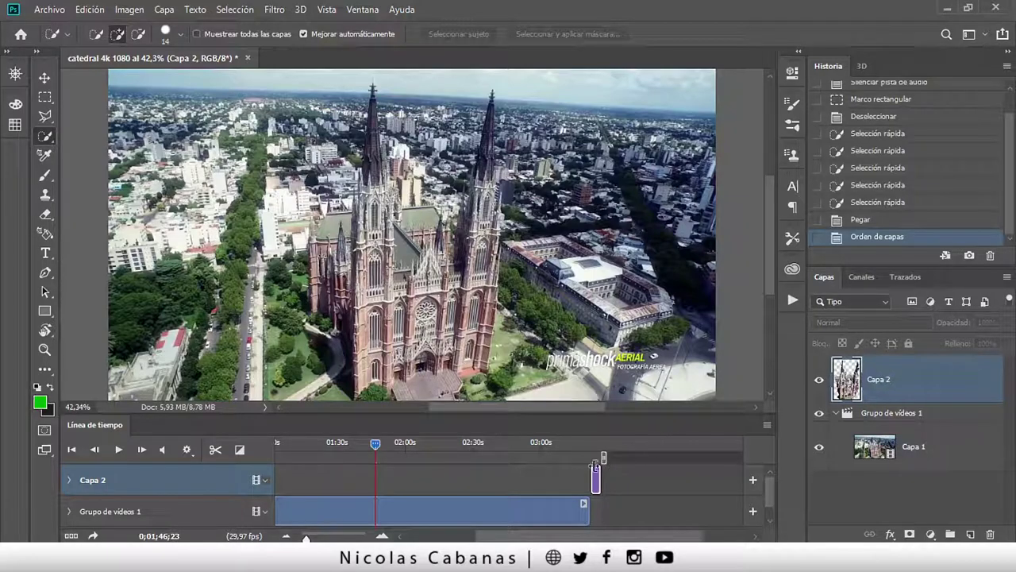
pyautogui.moveTo(591, 482)
pyautogui.mouseDown()
pyautogui.moveTo(185, 469)
pyautogui.moveTo(526, 477)
pyautogui.moveTo(537, 447)
pyautogui.mouseUp()
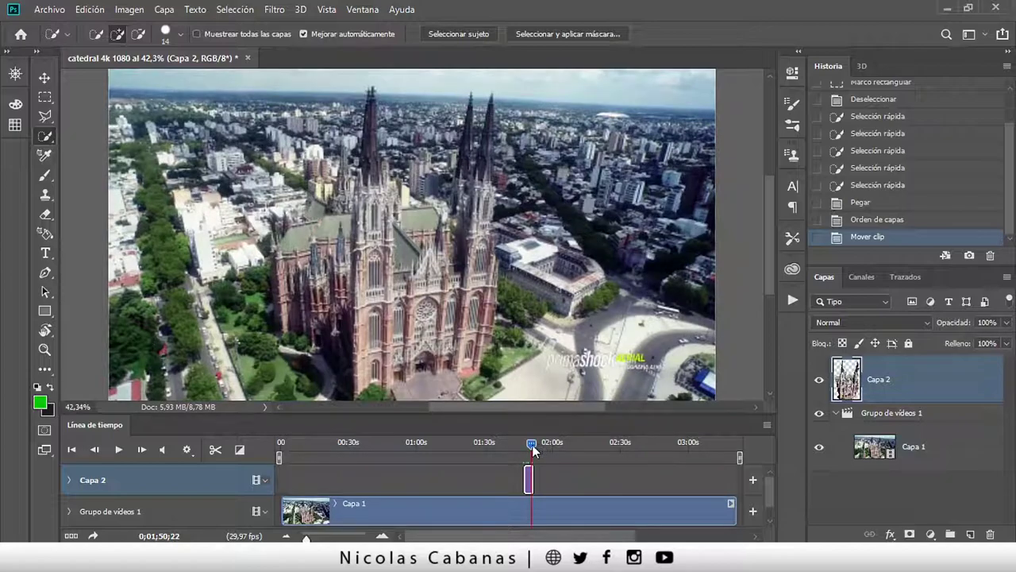
pyautogui.moveTo(537, 443)
pyautogui.mouseDown()
pyautogui.moveTo(512, 445)
pyautogui.moveTo(529, 447)
pyautogui.mouseUp()
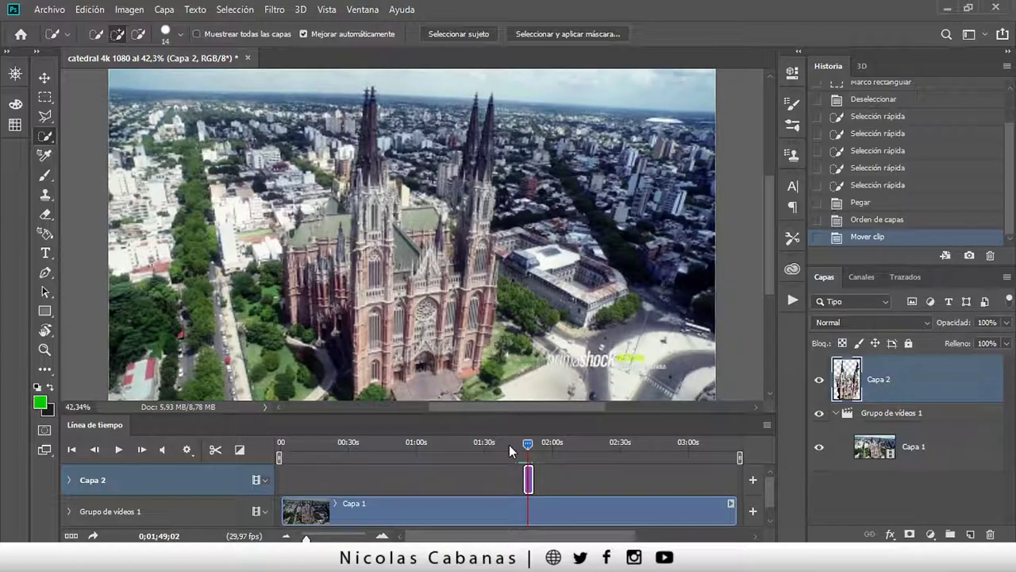
pyautogui.moveTo(530, 442)
pyautogui.mouseDown()
pyautogui.moveTo(514, 443)
pyautogui.moveTo(528, 446)
pyautogui.mouseUp()
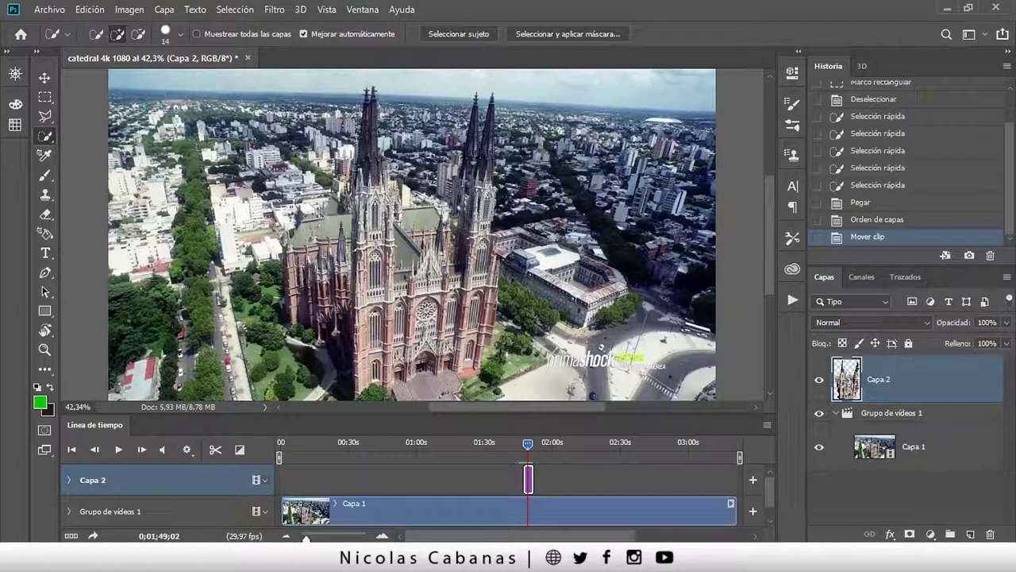
pyautogui.press('v')
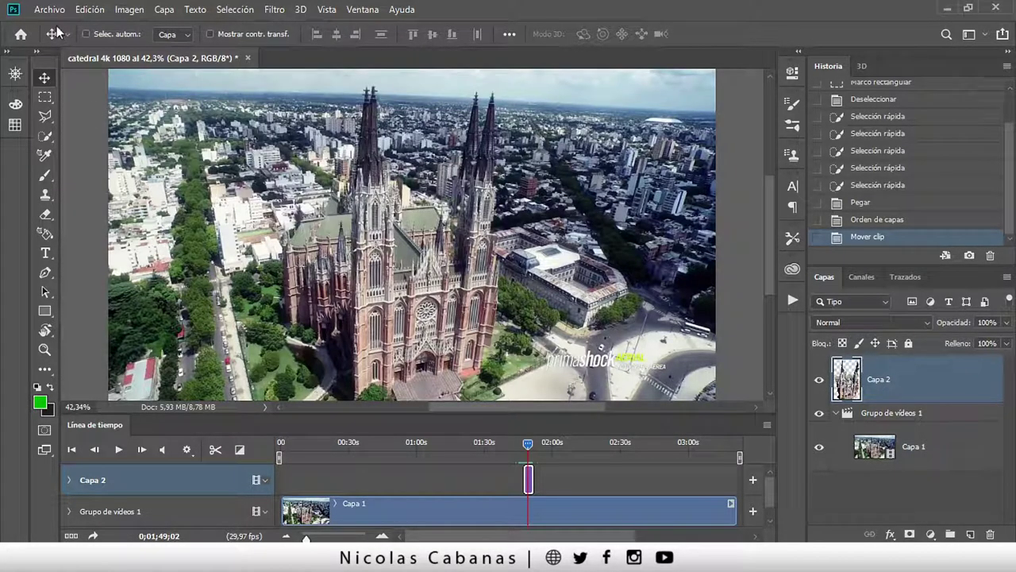
# Create a new 639 × 1013 px document from the Portapapeles preset
pyautogui.click(49, 9)
pyautogui.click(48, 26)
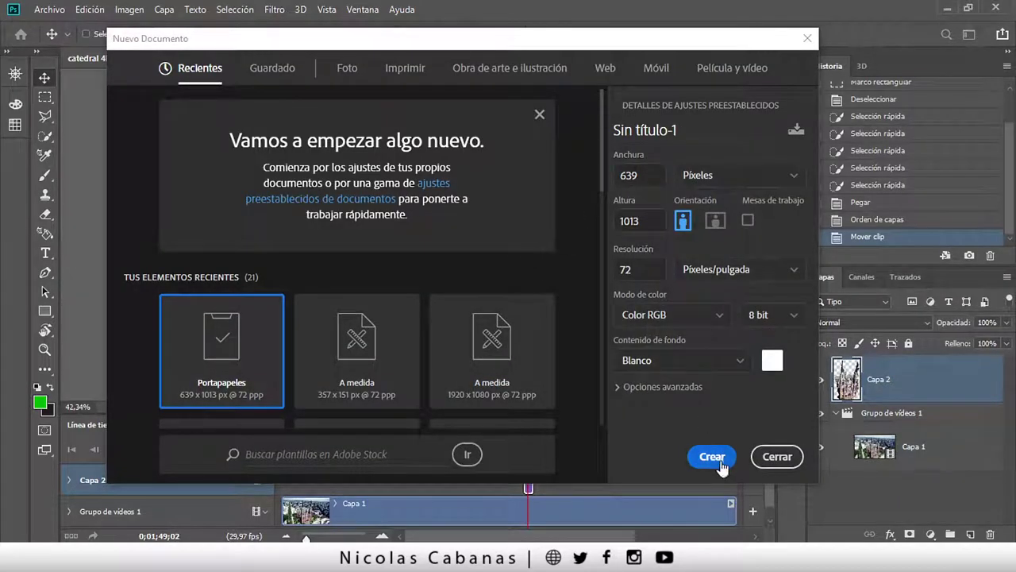
pyautogui.click(722, 468)
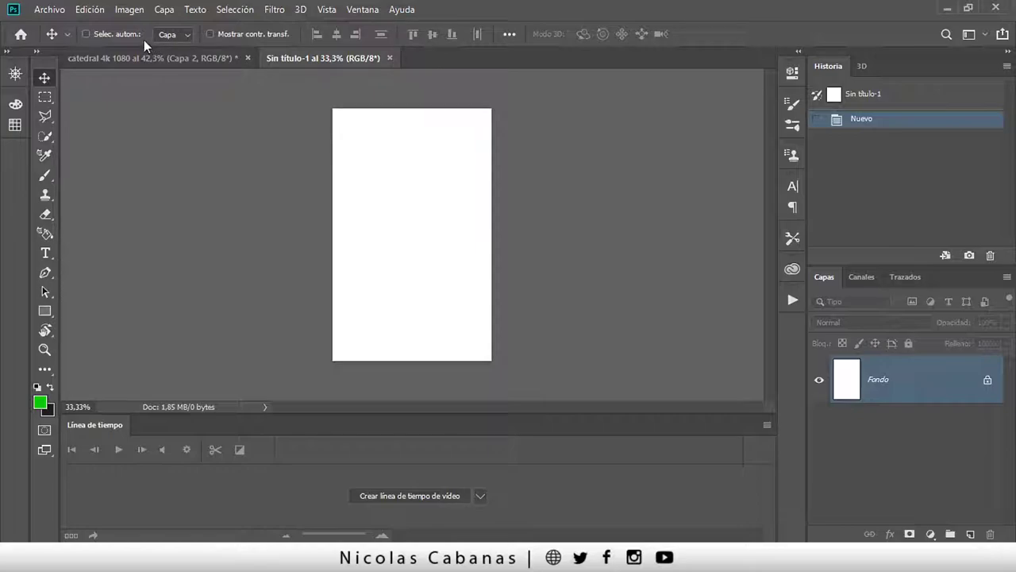
pyautogui.click(94, 9)
# Paste the cutout into Sin título-1 as Capa 1, inspect it zoomed, then return to catedral 4k 1080
pyautogui.click(142, 135)
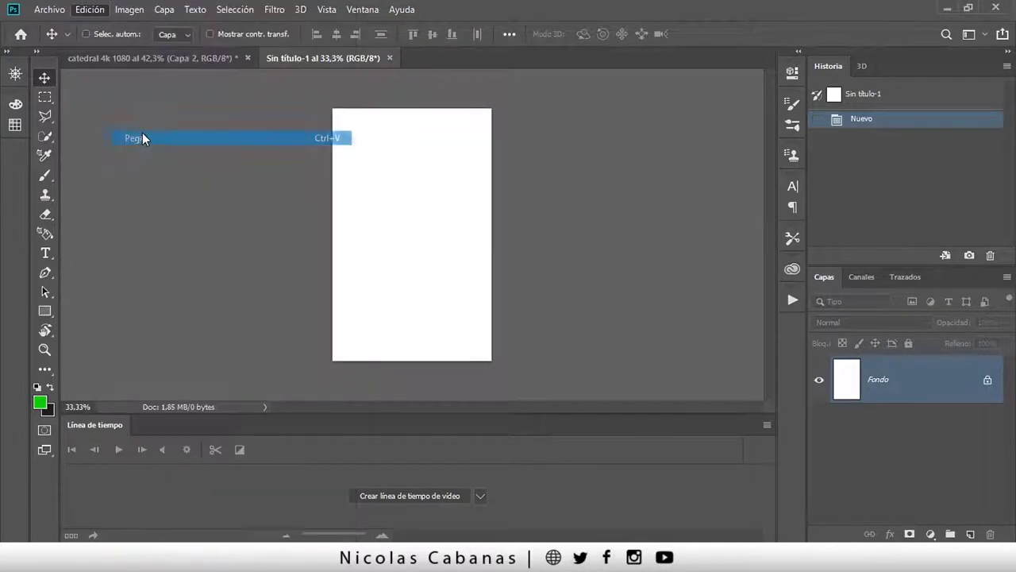
pyautogui.press('z')
pyautogui.moveTo(387, 161)
pyautogui.mouseDown()
pyautogui.moveTo(437, 132)
pyautogui.moveTo(458, 136)
pyautogui.moveTo(383, 101)
pyautogui.moveTo(302, 135)
pyautogui.moveTo(445, 207)
pyautogui.moveTo(402, 243)
pyautogui.moveTo(357, 238)
pyautogui.moveTo(448, 237)
pyautogui.mouseUp()
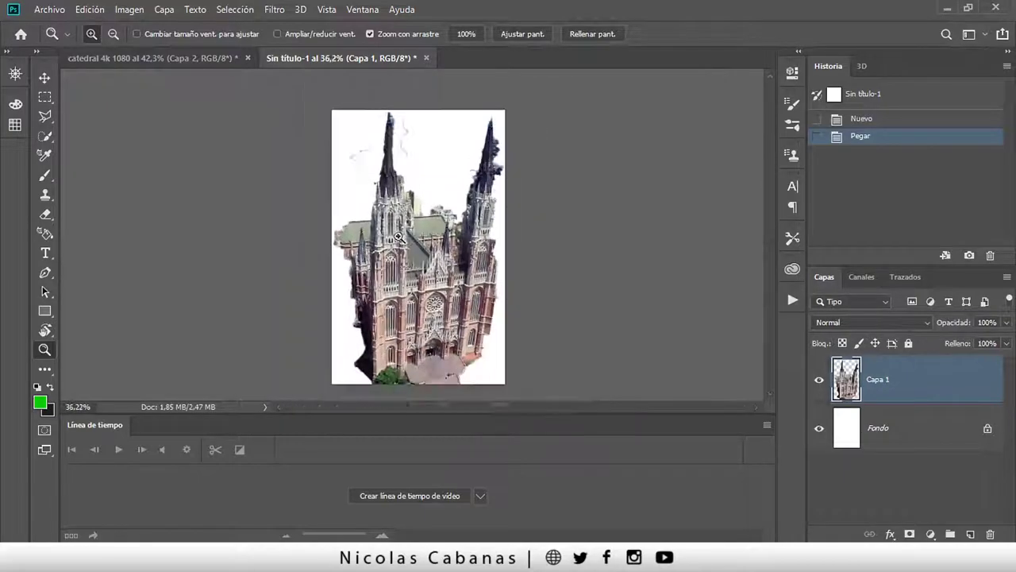
pyautogui.moveTo(458, 236)
pyautogui.mouseDown()
pyautogui.moveTo(450, 220)
pyautogui.moveTo(408, 254)
pyautogui.mouseUp()
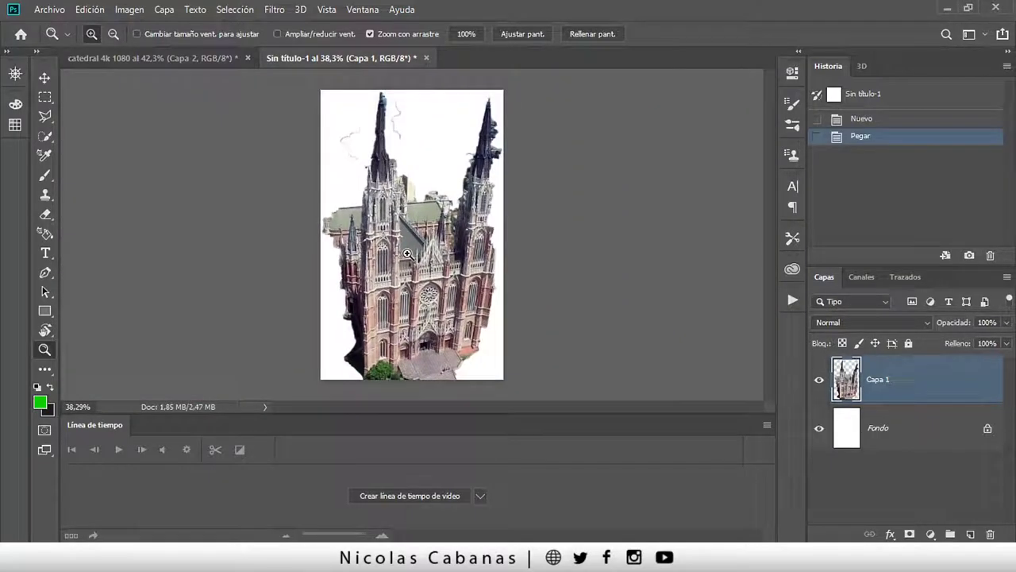
pyautogui.moveTo(425, 245); pyautogui.dragTo(457, 242)
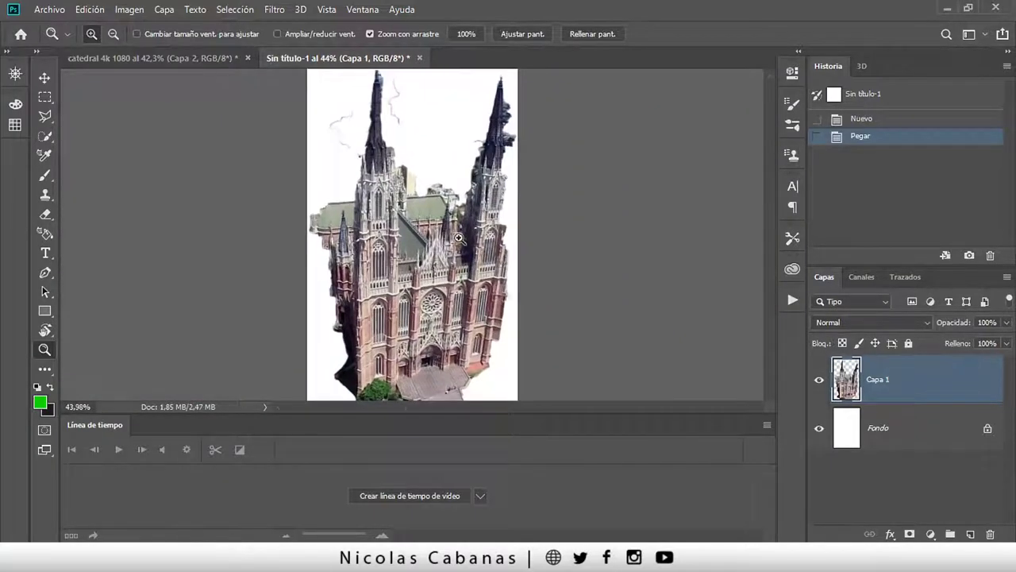
pyautogui.moveTo(425, 276); pyautogui.dragTo(403, 185)
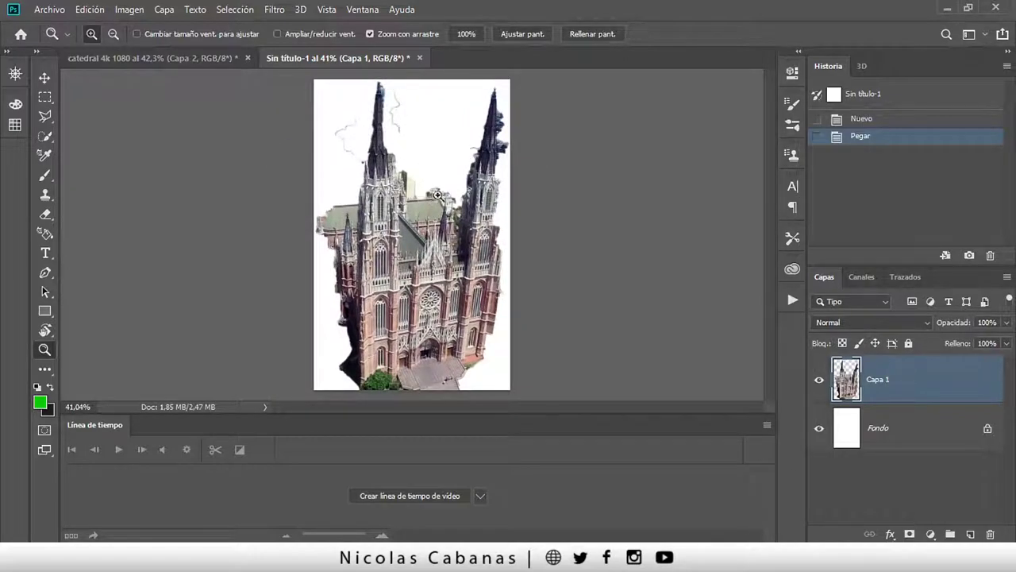
pyautogui.click(228, 59)
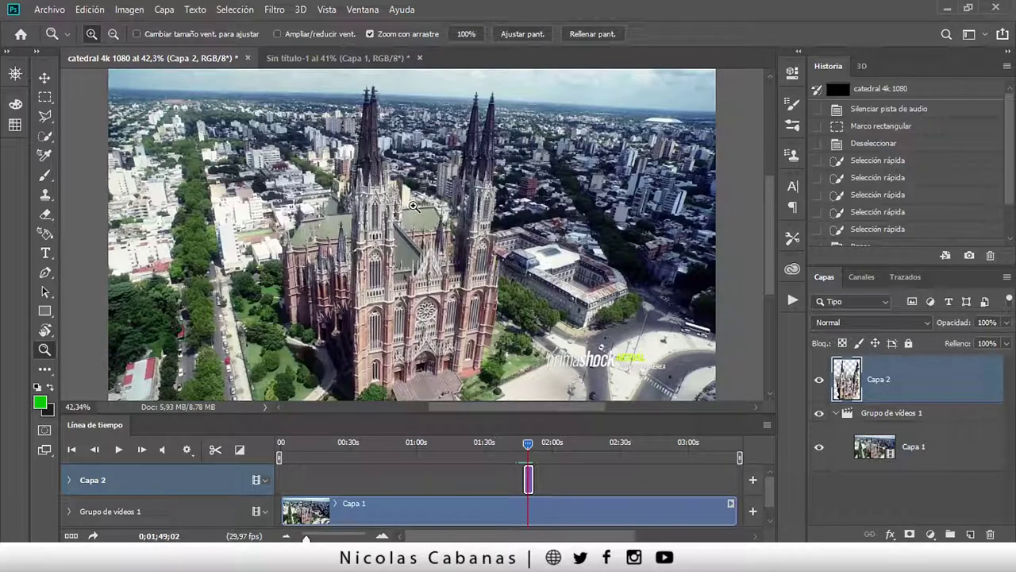
pyautogui.click(529, 448)
pyautogui.moveTo(529, 450); pyautogui.dragTo(533, 457)
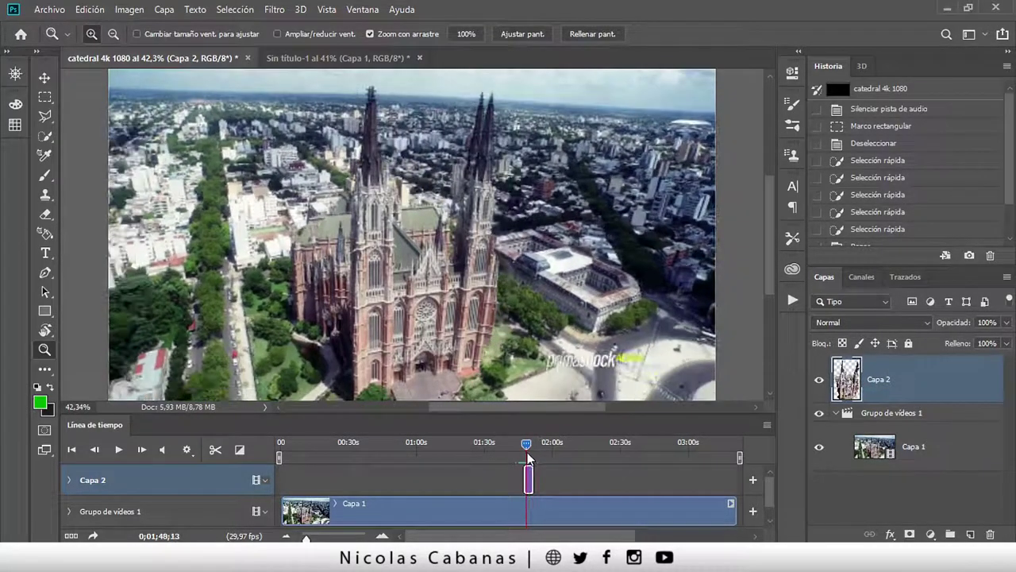
pyautogui.moveTo(532, 461); pyautogui.dragTo(526, 460)
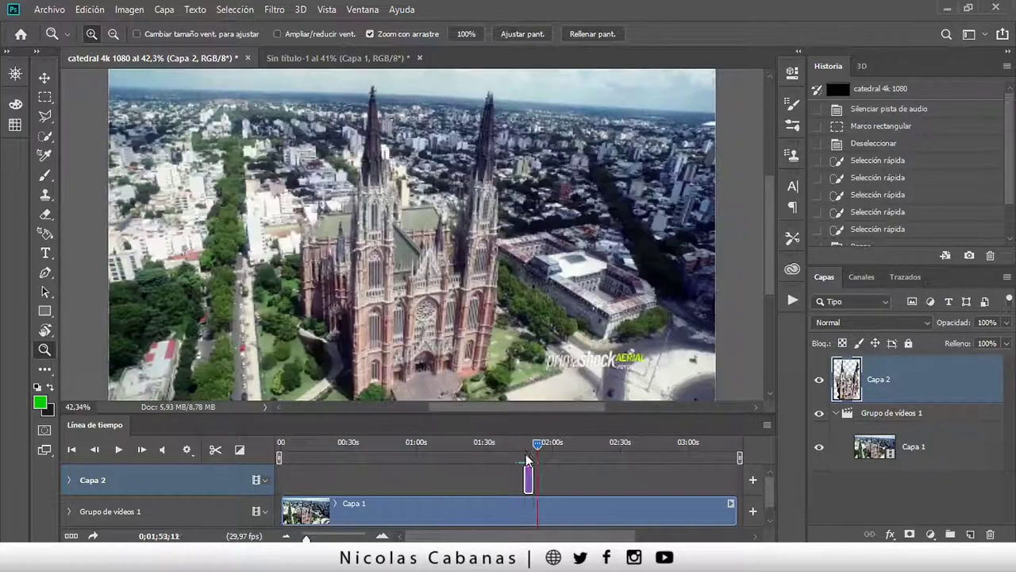
pyautogui.click(50, 11)
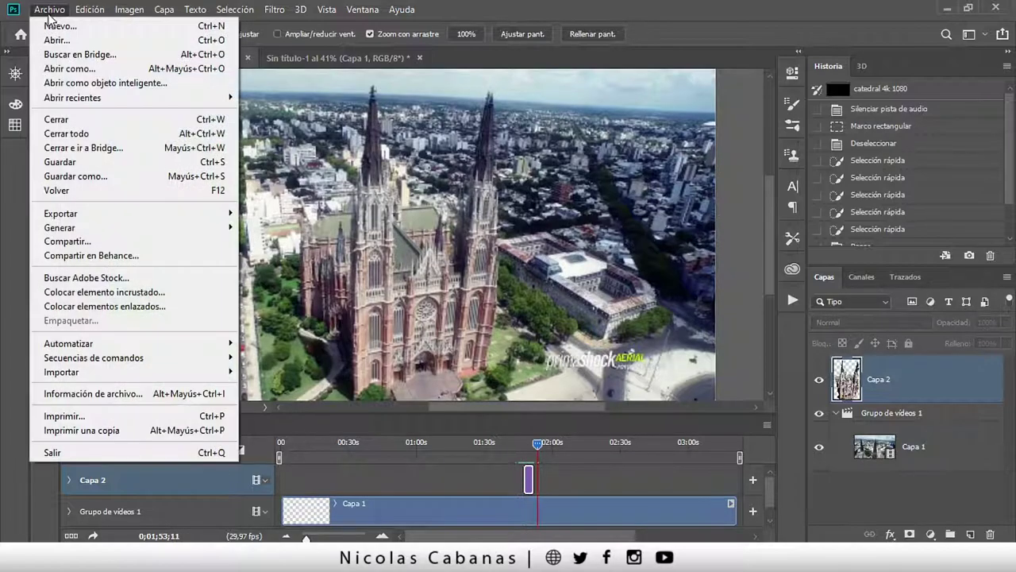
pyautogui.moveTo(61, 214)
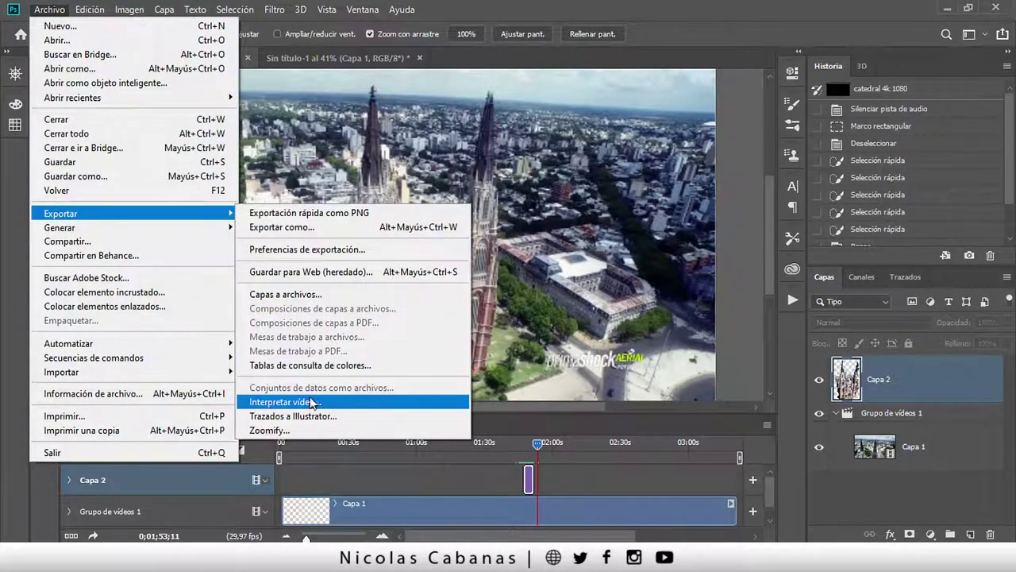
pyautogui.click(565, 451)
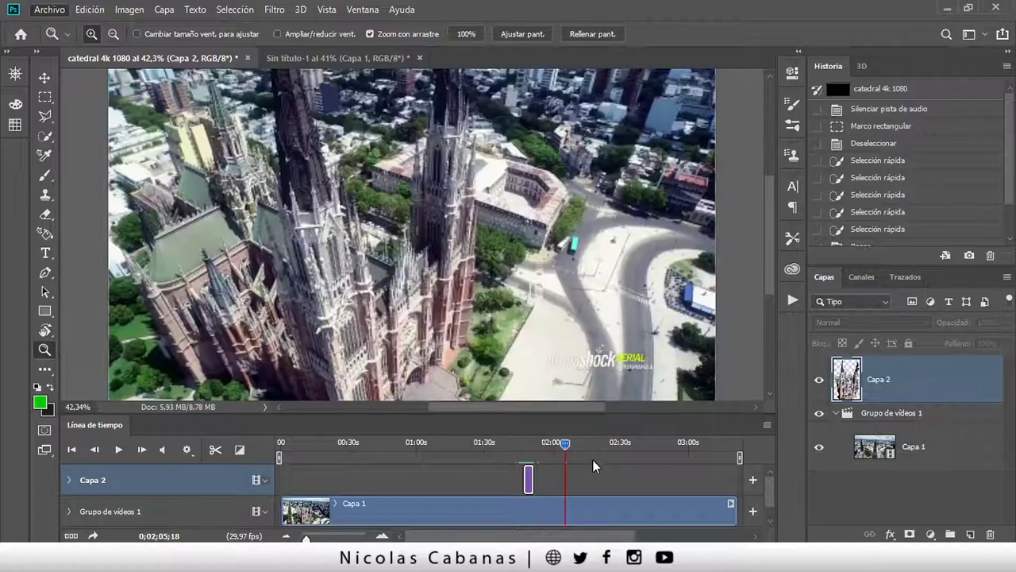
pyautogui.click(525, 445)
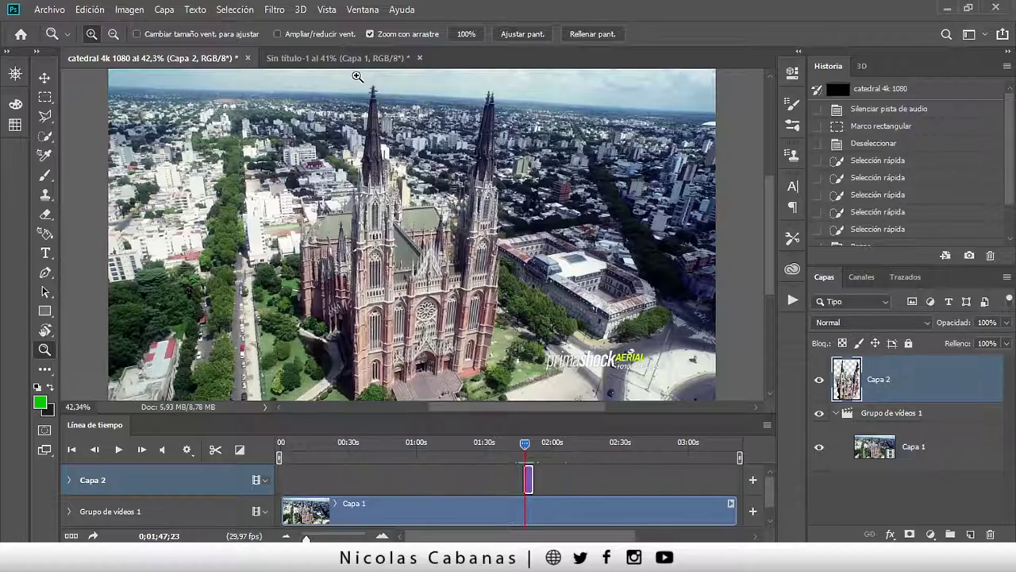
pyautogui.click(340, 58)
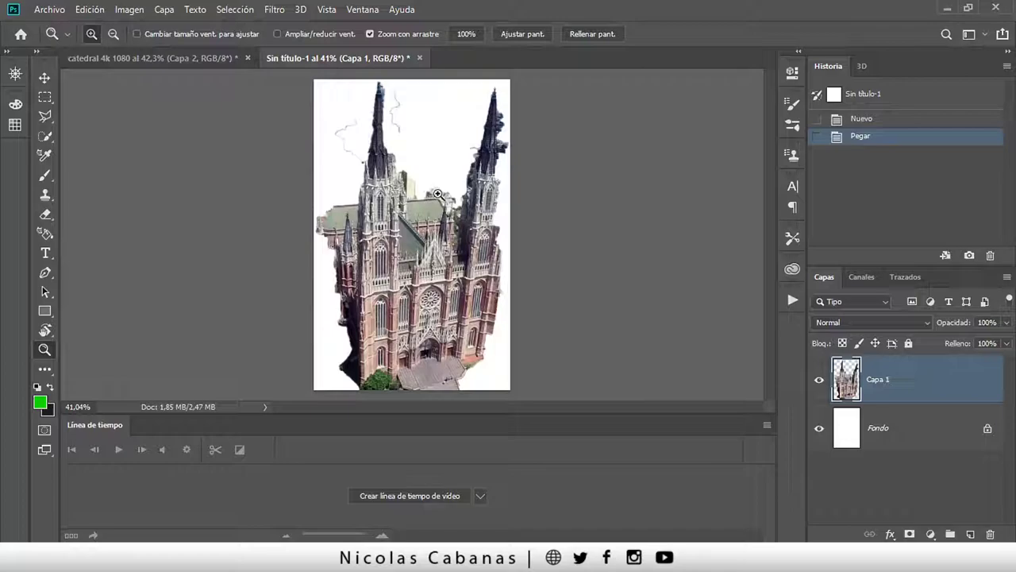
pyautogui.click(188, 59)
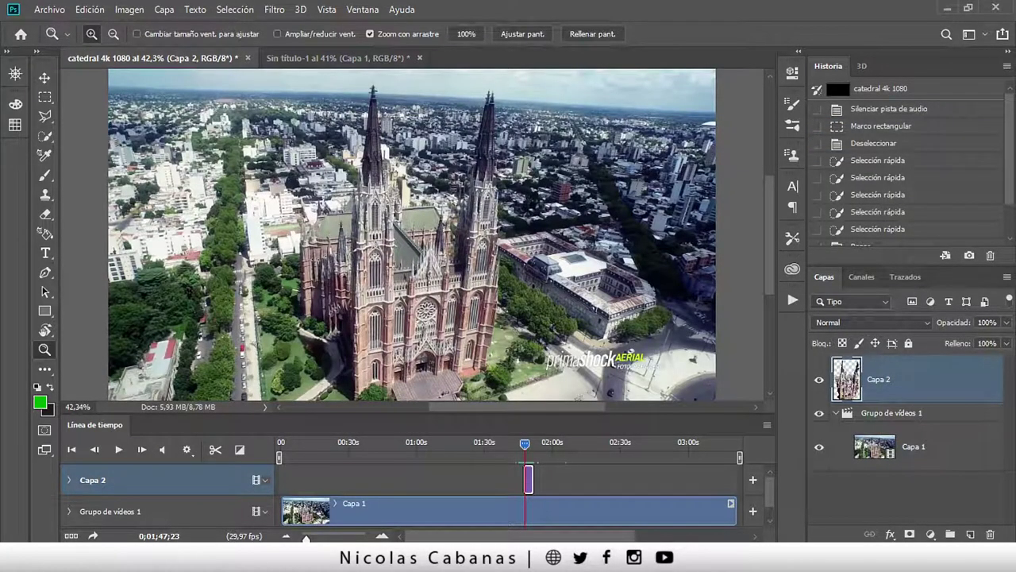